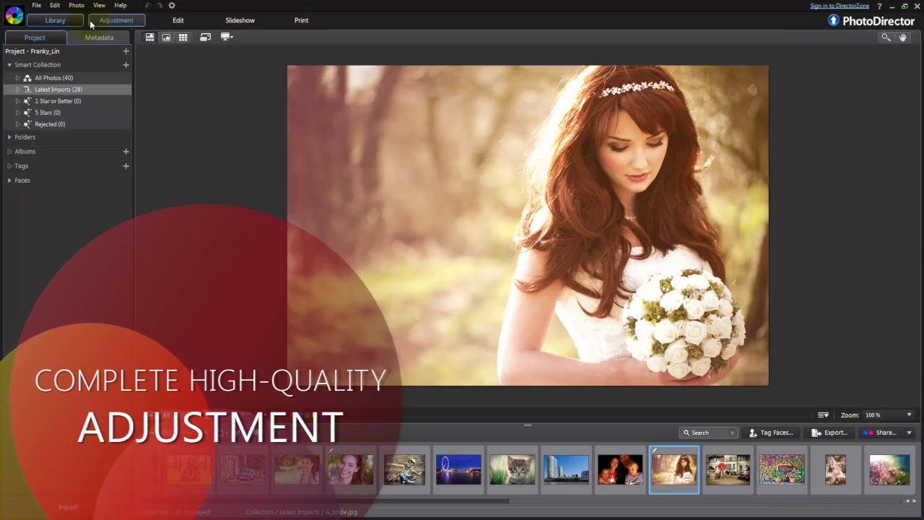
Adjust the bride photo's tone: contrast 31, brightest tones -53, bright tones 11.
click(93, 23)
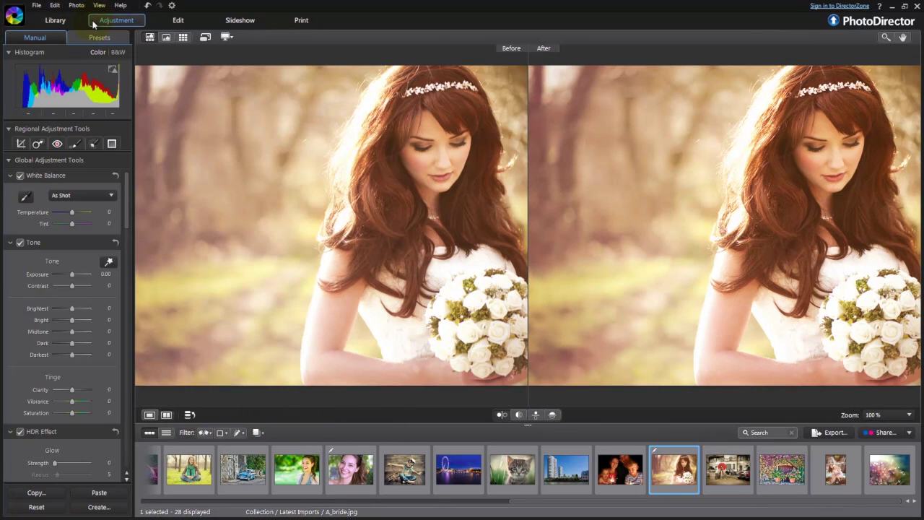
drag(203, 211, 215, 211)
drag(202, 263, 180, 263)
drag(202, 290, 208, 286)
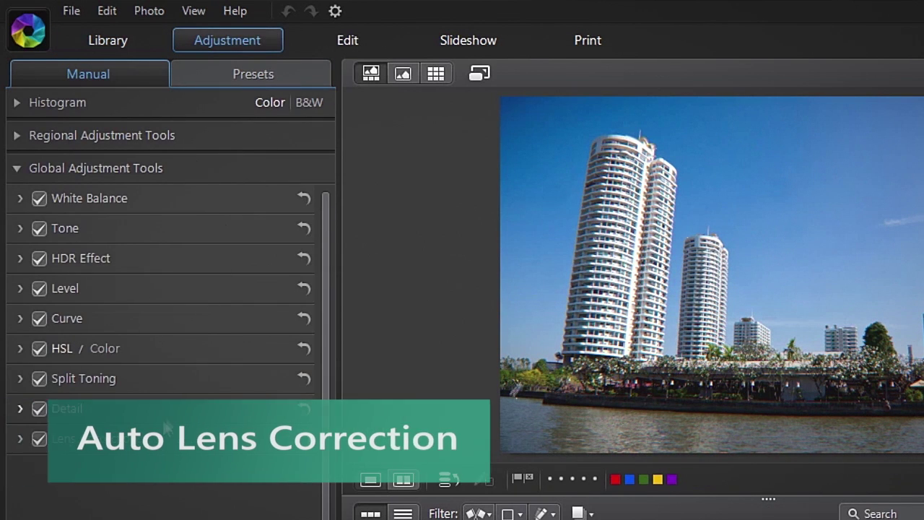
Apply the Canon EF 35mm f/2 lens profile for the EOS 5D Mark II to the tower photo.
scroll(180, 154, down, 3)
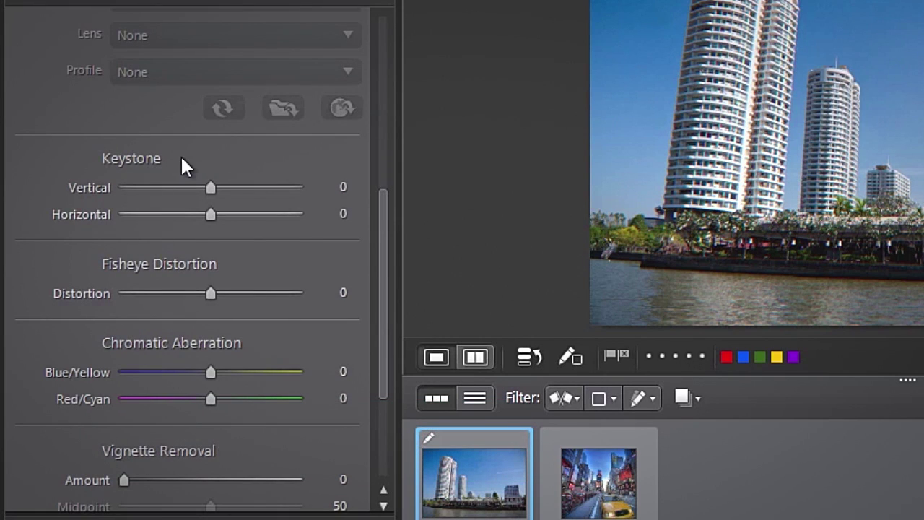
scroll(256, 332, down, 4)
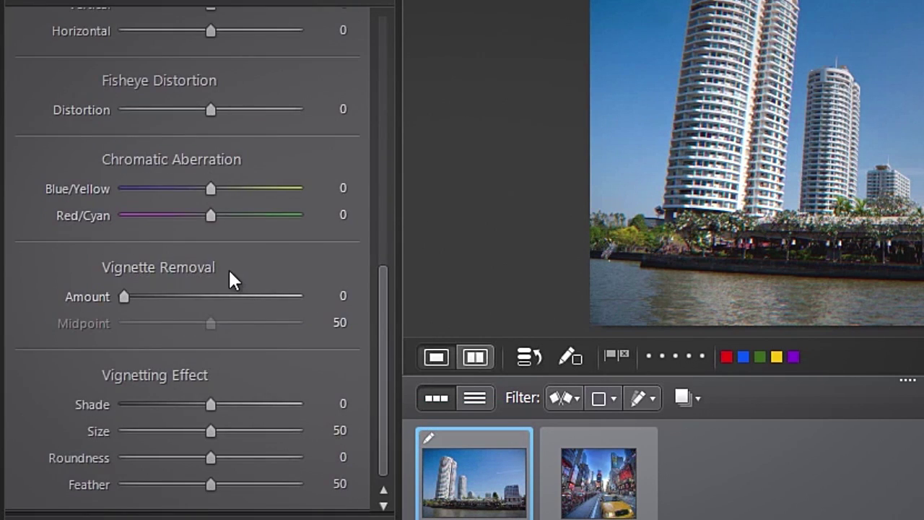
scroll(223, 238, up, 7)
click(205, 125)
click(214, 197)
click(246, 162)
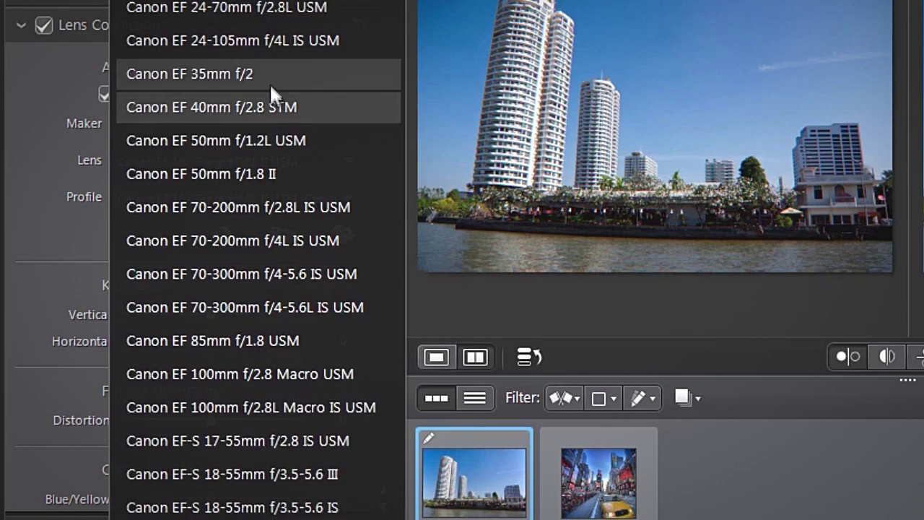
click(269, 75)
click(258, 199)
click(267, 235)
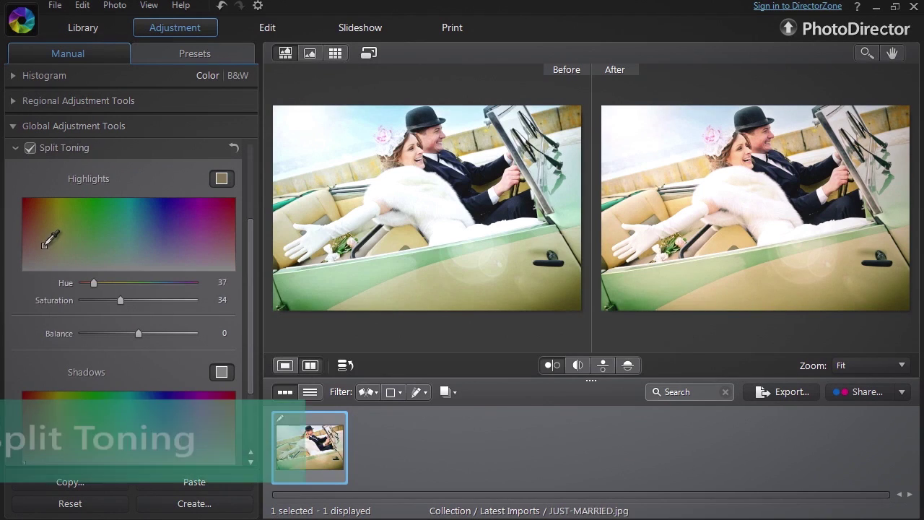
Expand Default Presets, then view the Cape Town HDR preset's details on DirectorZone.
drag(248, 288, 247, 311)
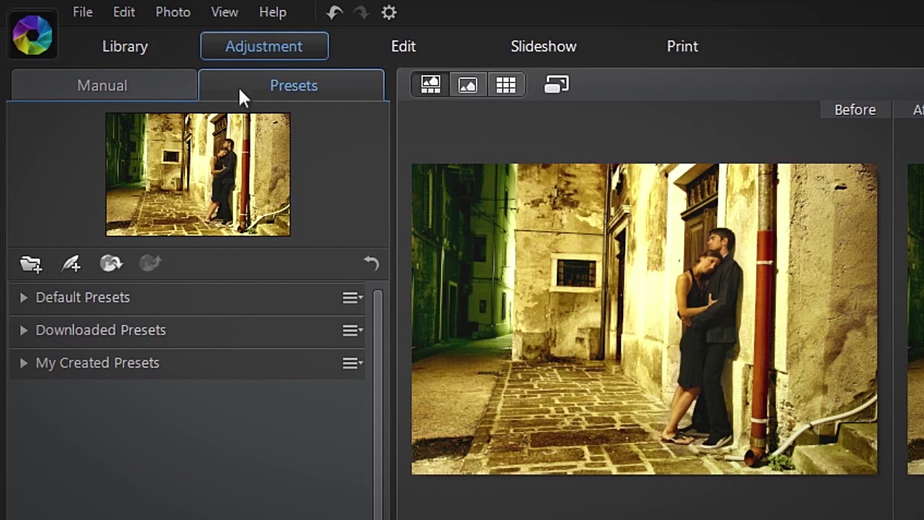
click(178, 297)
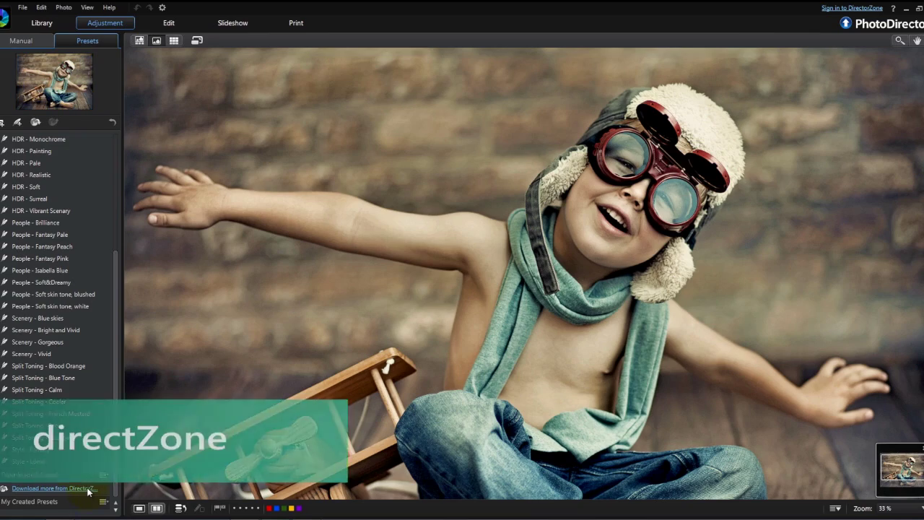
click(88, 489)
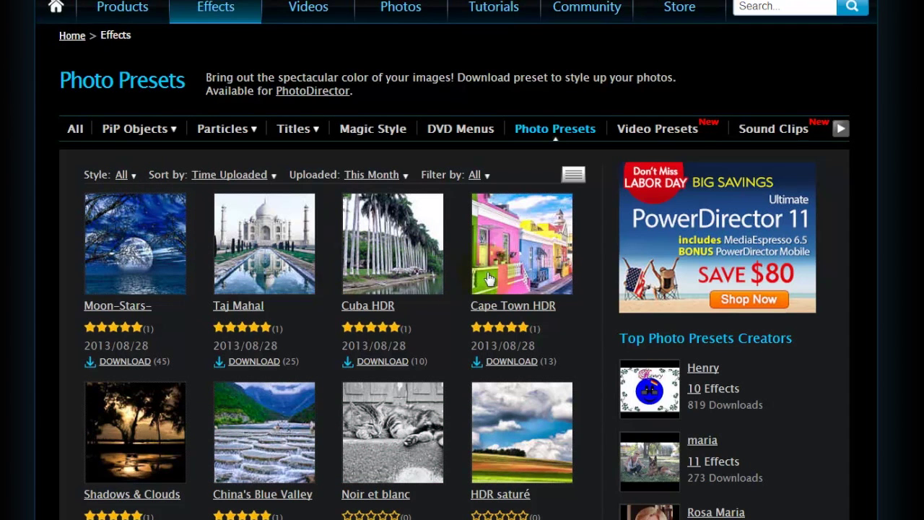
click(556, 272)
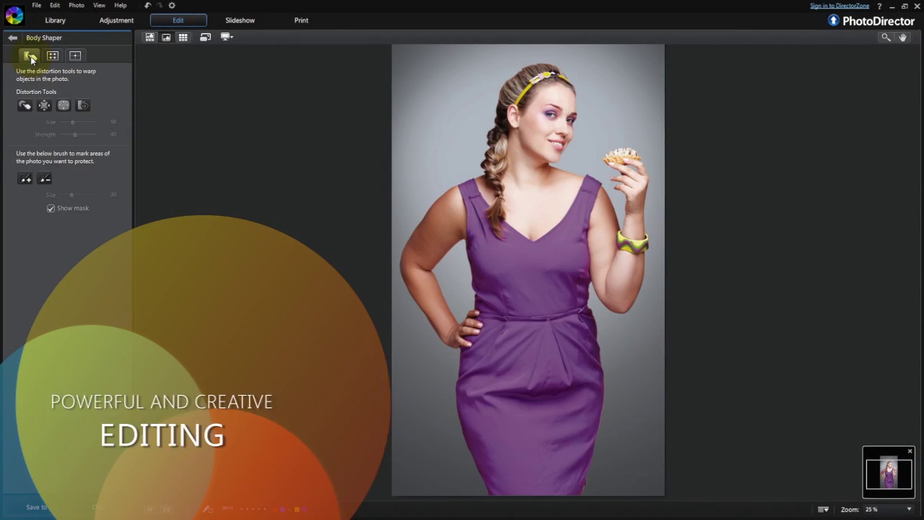
Reshape the figure with Body Shaper, then move on to Skin Smoother for the portrait.
click(30, 57)
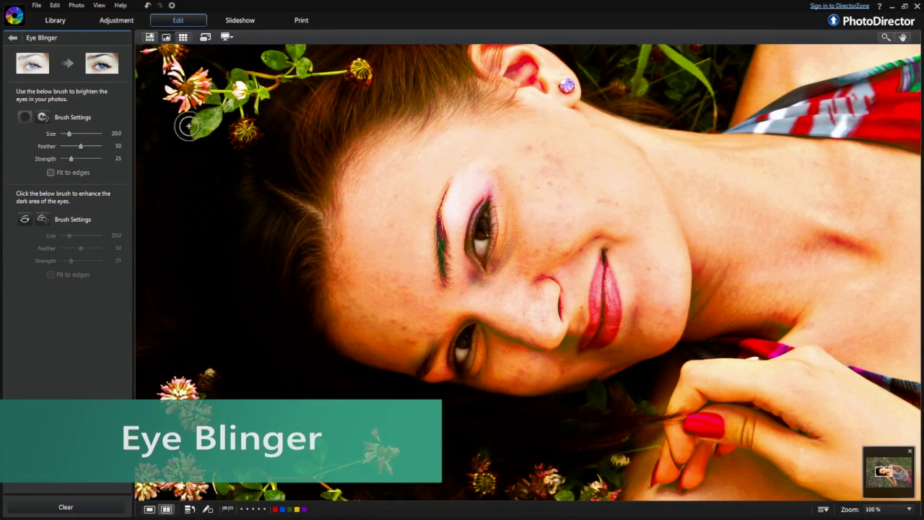
click(62, 82)
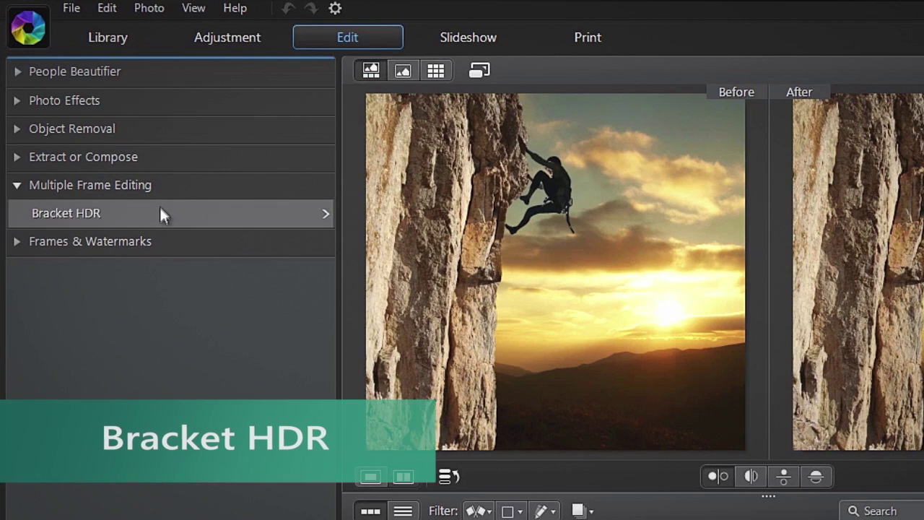
Merge five climber exposures into HDR, remove the lawn figure, and place the baby above the basket.
click(161, 211)
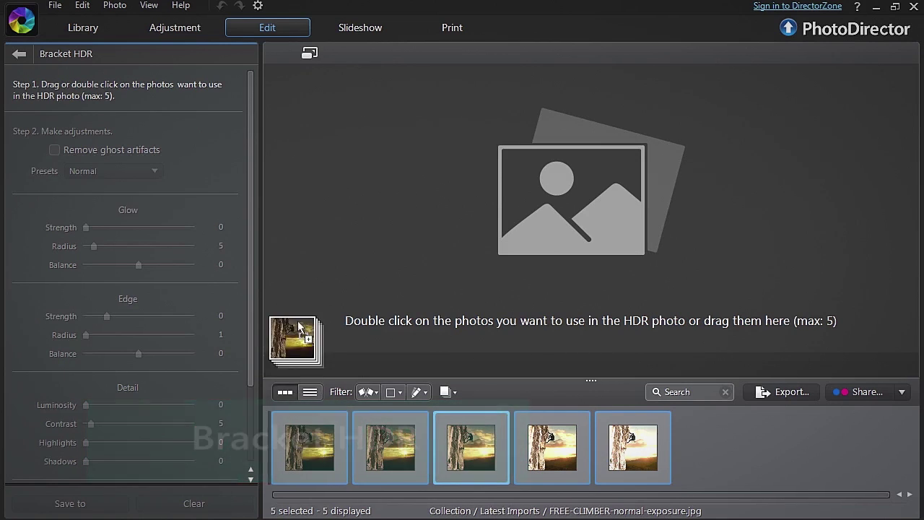
drag(300, 328, 310, 303)
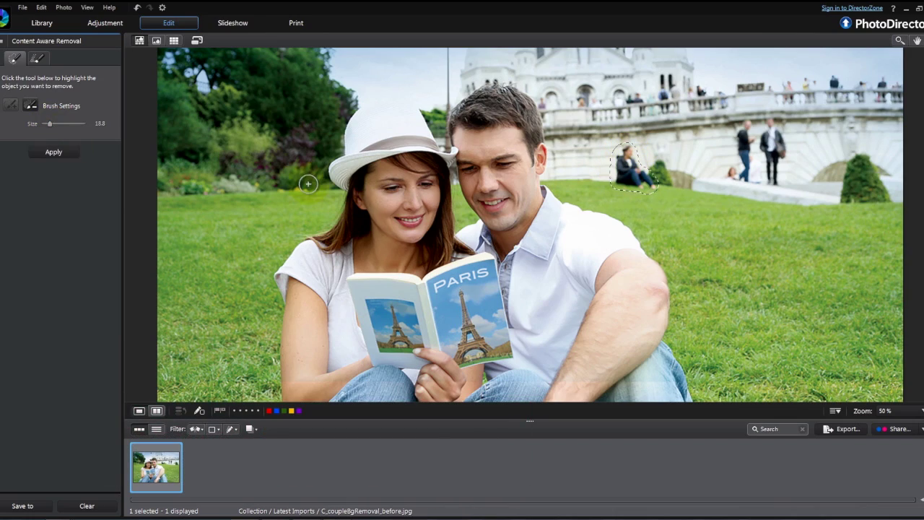
click(54, 152)
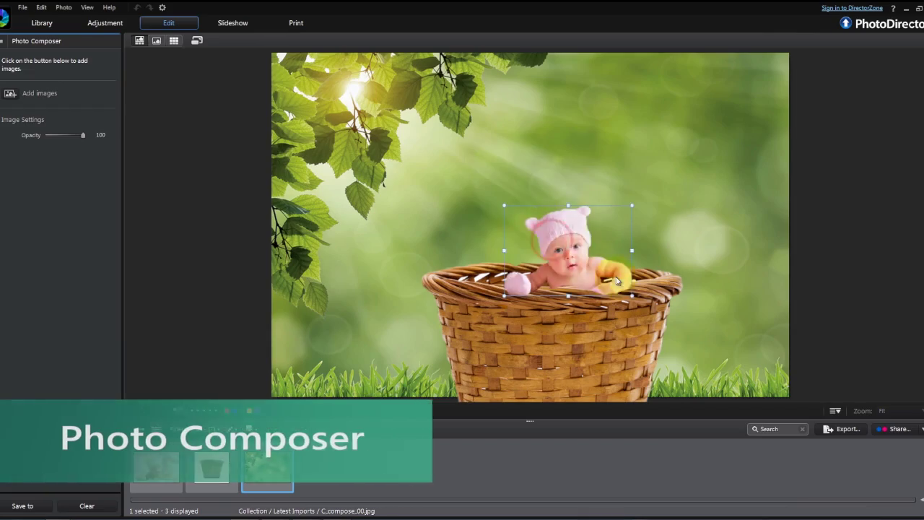
drag(617, 281, 578, 196)
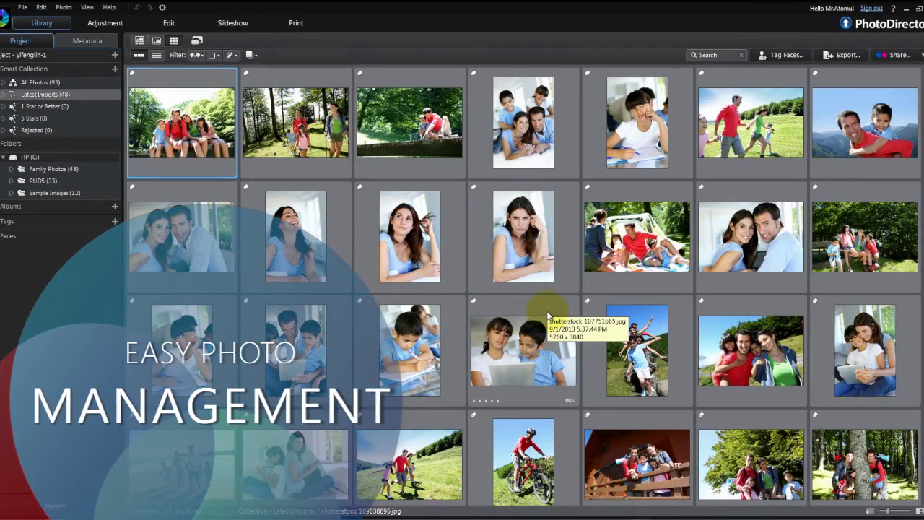
Tag the detected faces in the selected photos as Tina and Franky.
right_click(369, 220)
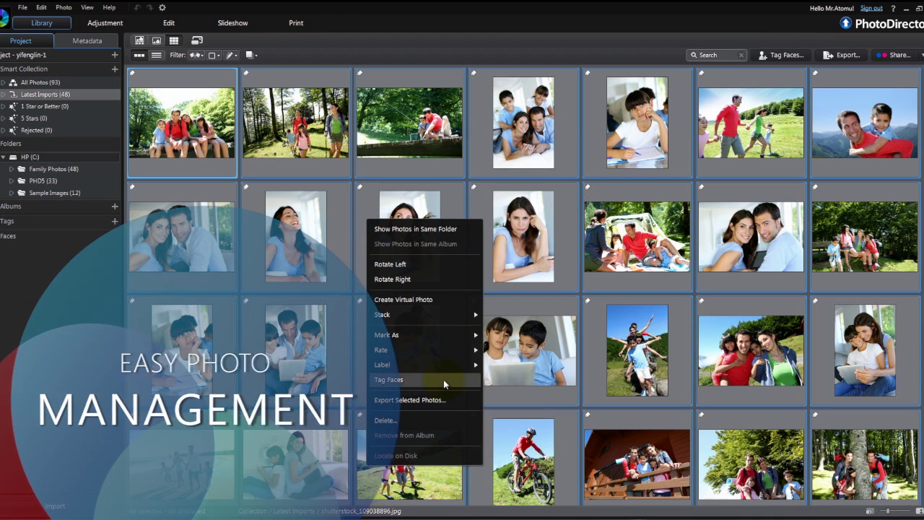
click(443, 379)
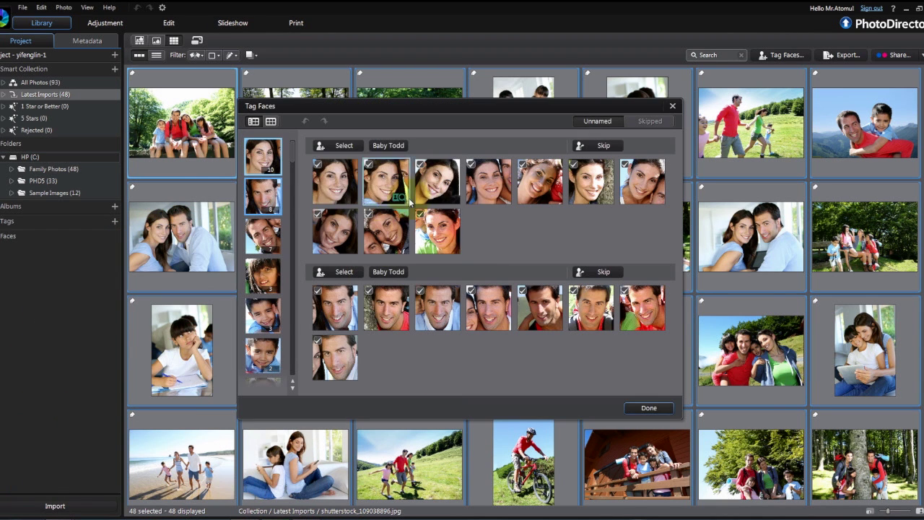
text(Tina)
click(436, 169)
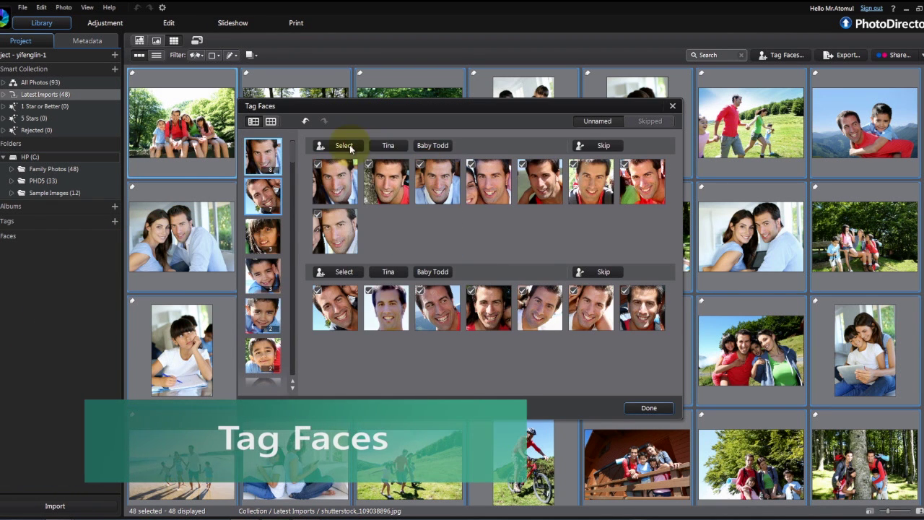
click(344, 145)
text(Franky)
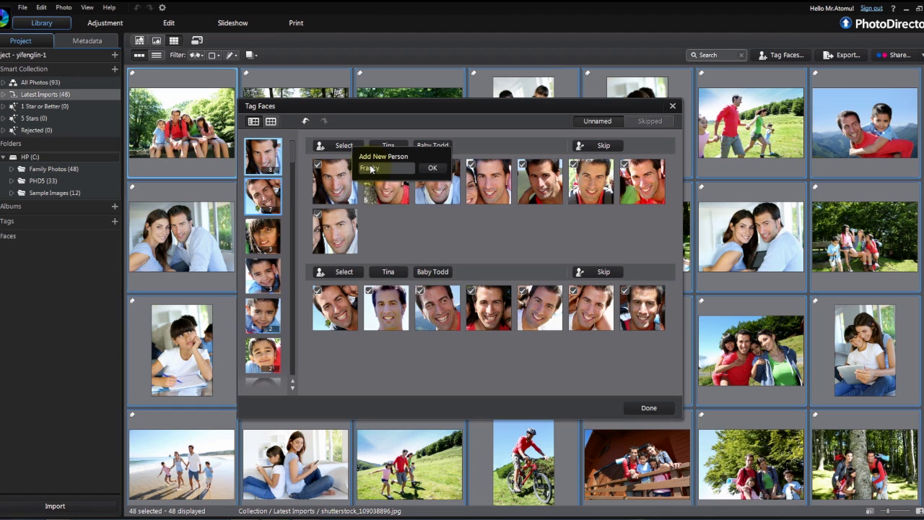
key(Return)
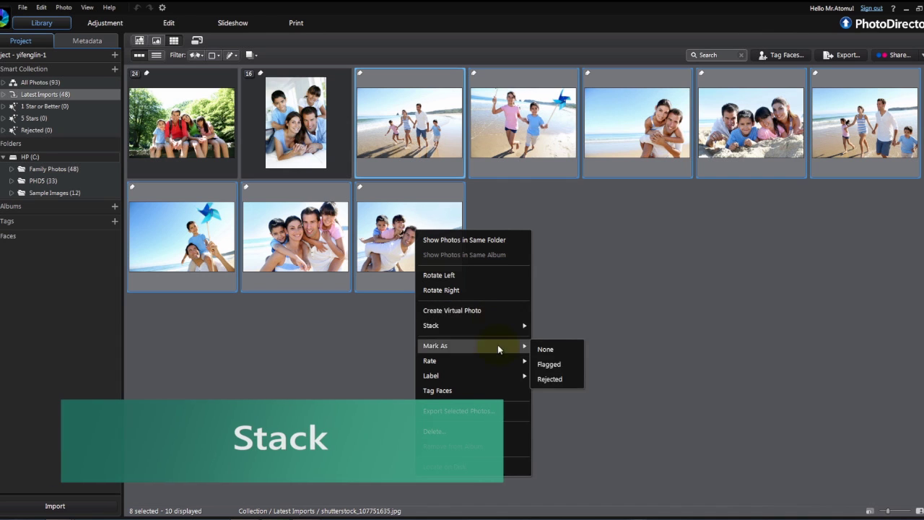
Stack the eight beach photos into one group and expand the stacks to review them.
click(561, 344)
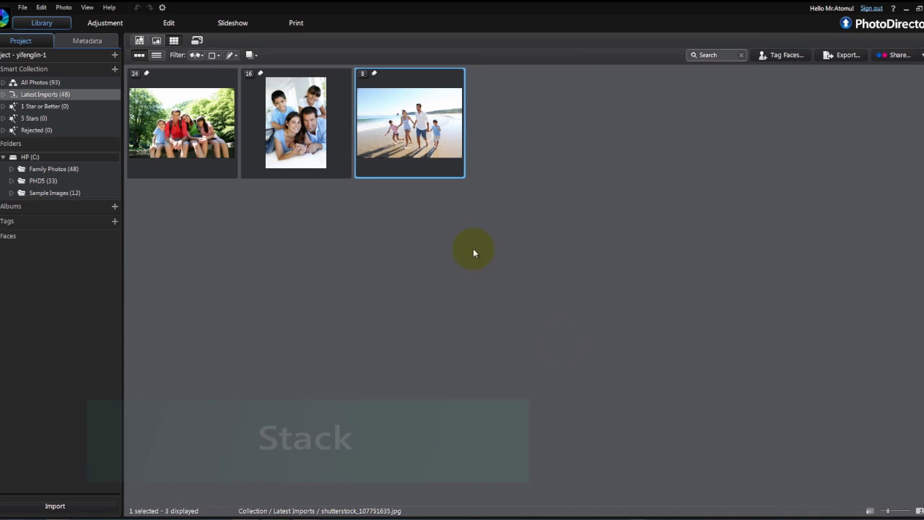
click(362, 75)
click(251, 75)
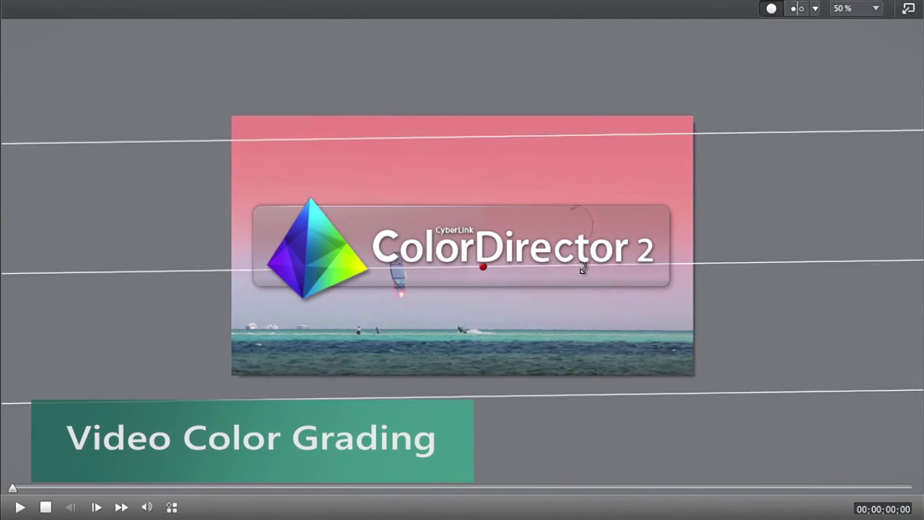
Set the masked region's white balance to temperature -36 and tint -43.
click(137, 172)
drag(112, 194, 101, 194)
drag(113, 210, 99, 211)
click(106, 234)
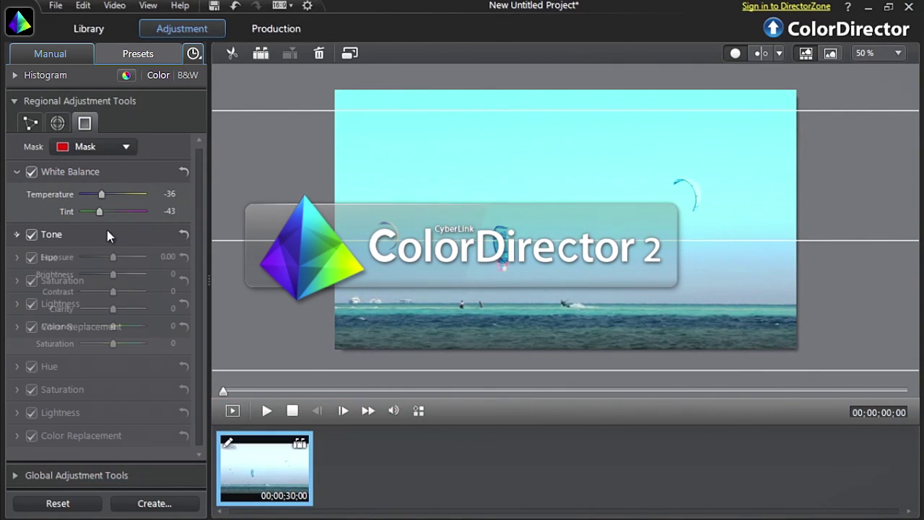